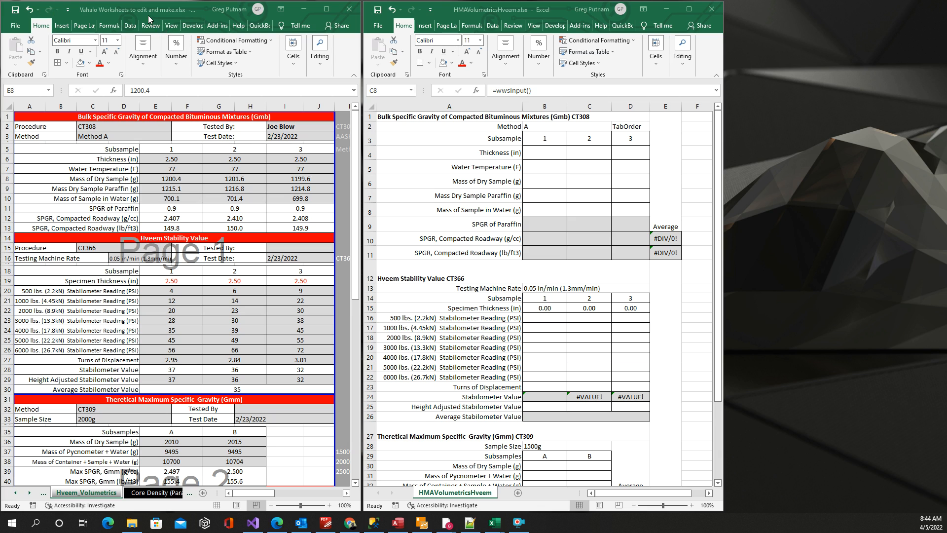
click(145, 10)
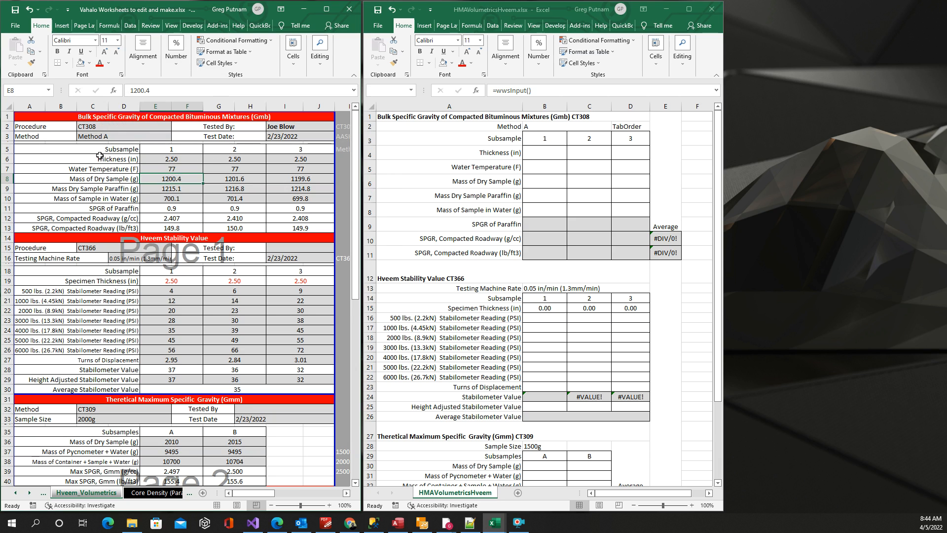
click(31, 150)
drag(31, 150, 272, 219)
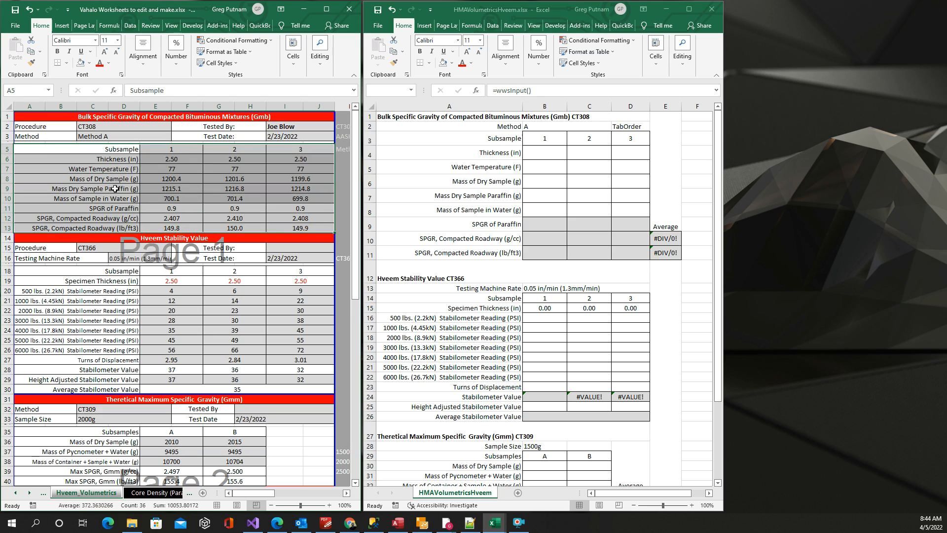
key(ctrl+c)
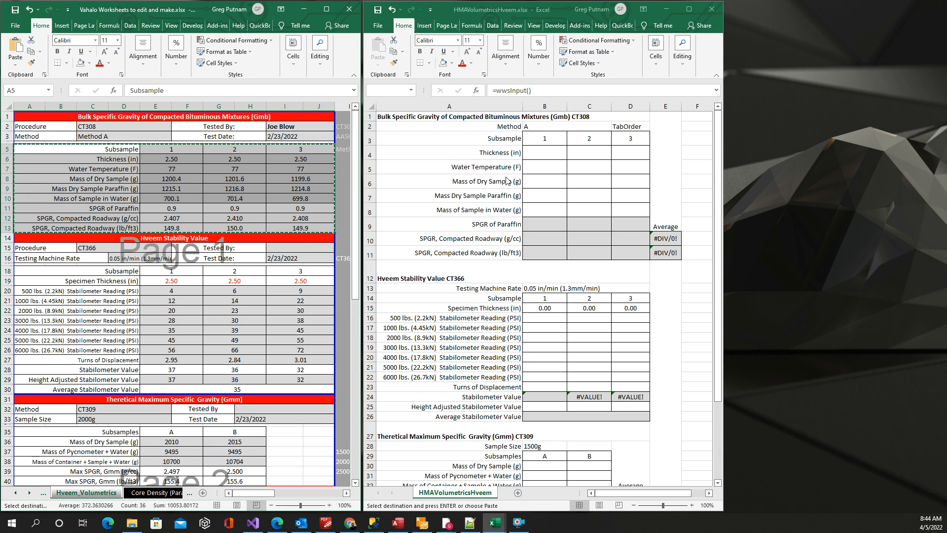
key(F2)
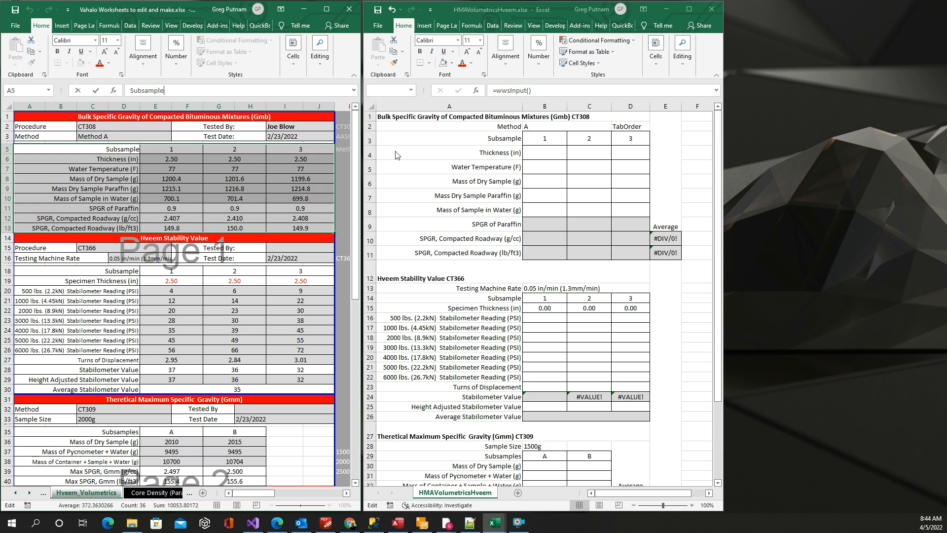
Step: Compare the original workbook's thickness and water temperature cells with the input formulas in the matching Gmb cells of HMAVolumetricsHveem.xlsx
click(185, 162)
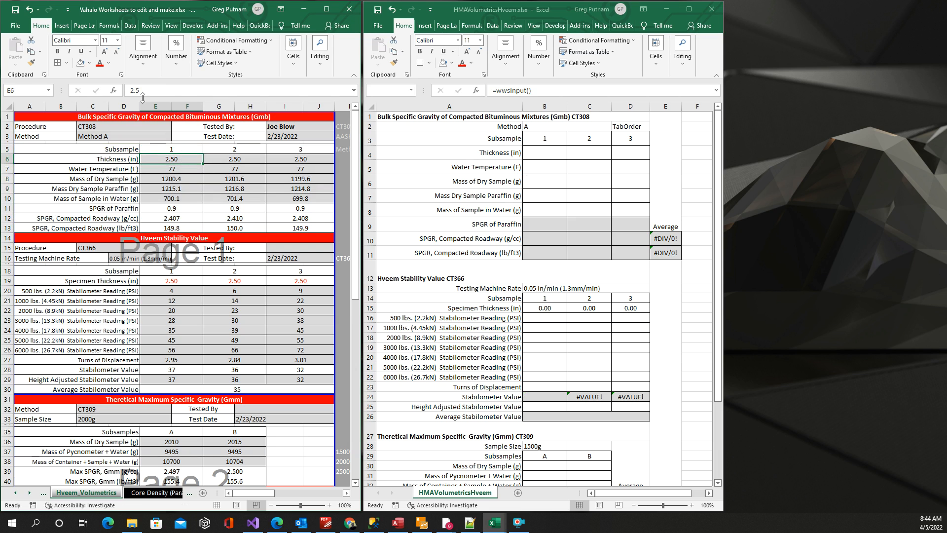
click(181, 170)
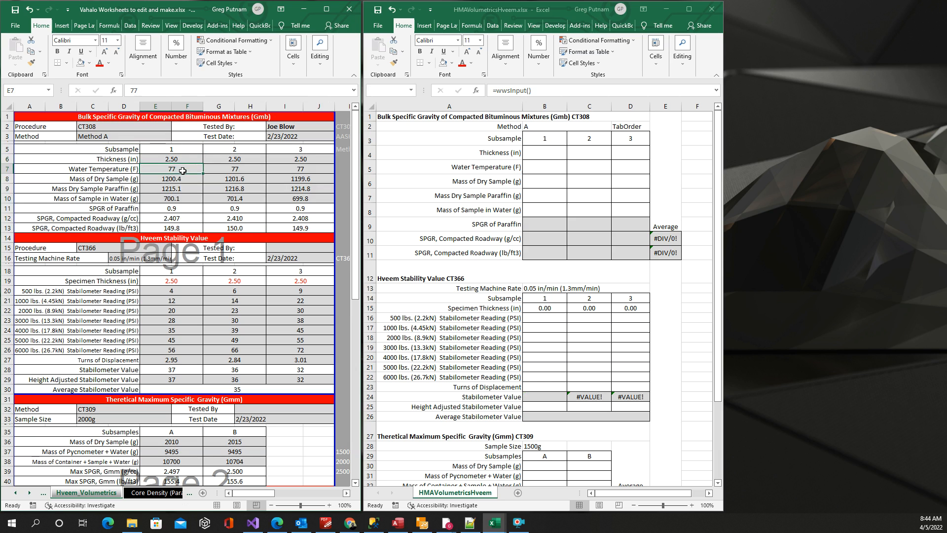
click(552, 154)
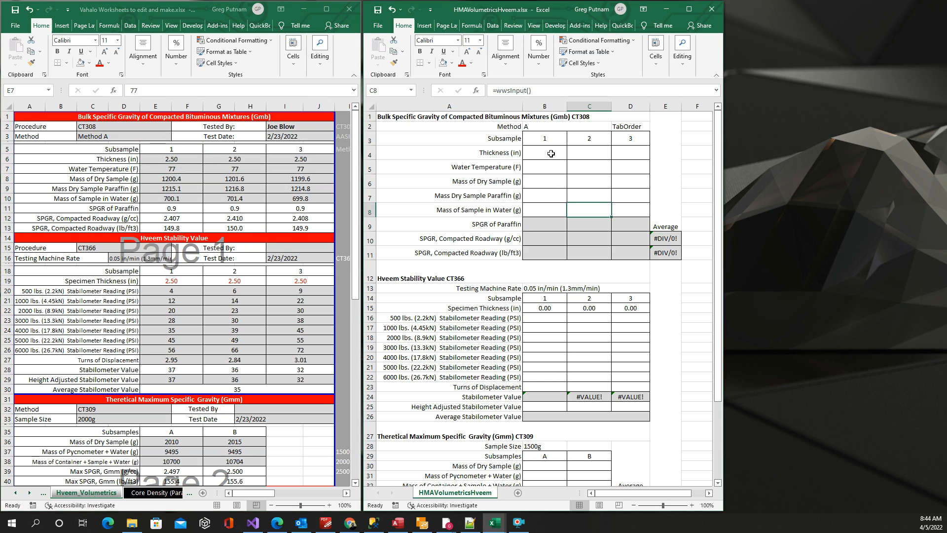
drag(537, 92, 493, 91)
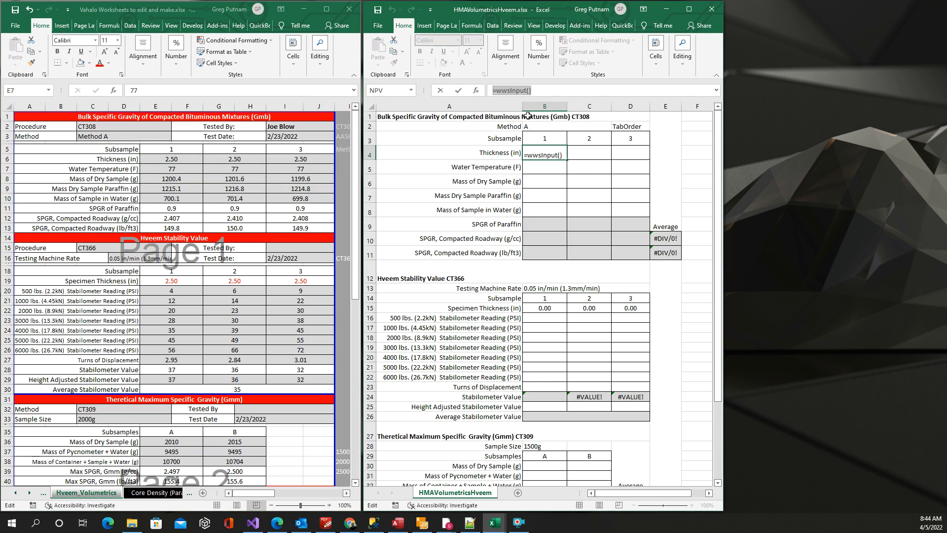
click(592, 152)
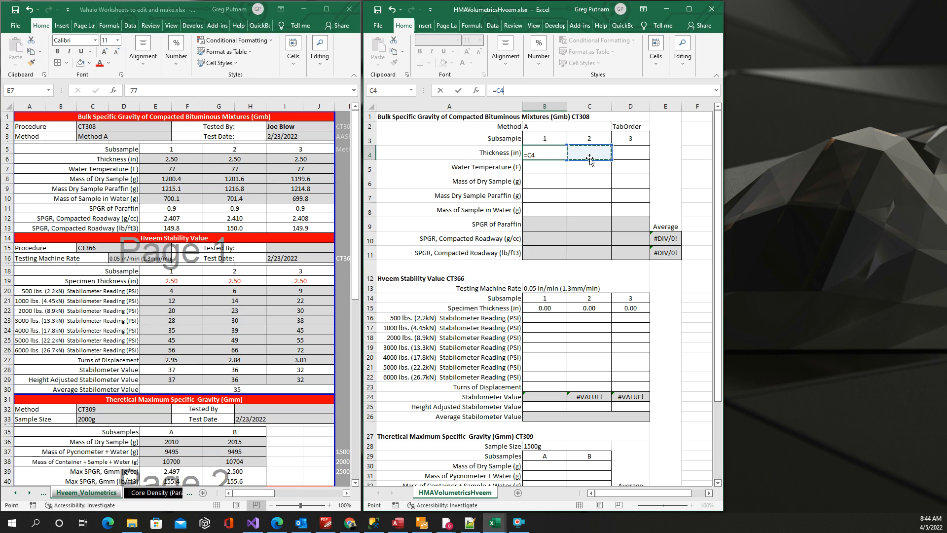
key(Escape)
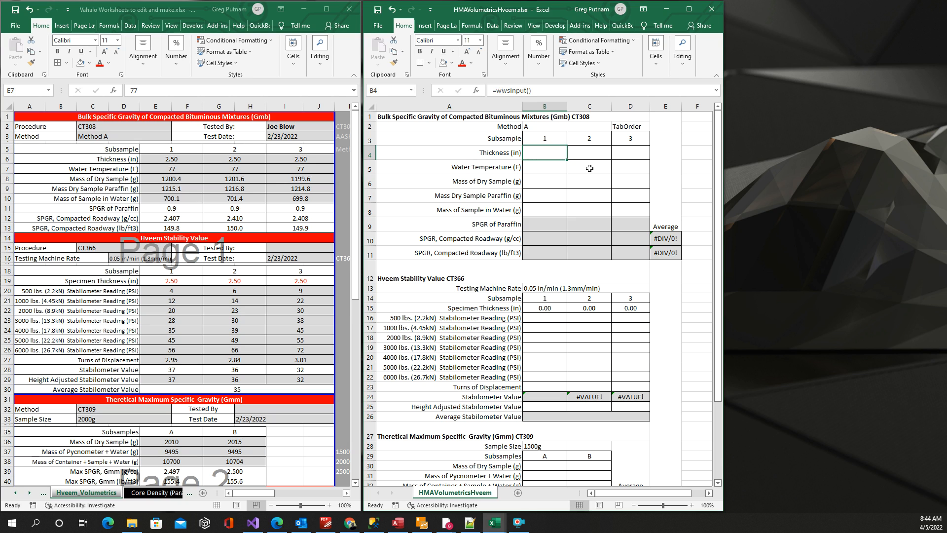
click(589, 168)
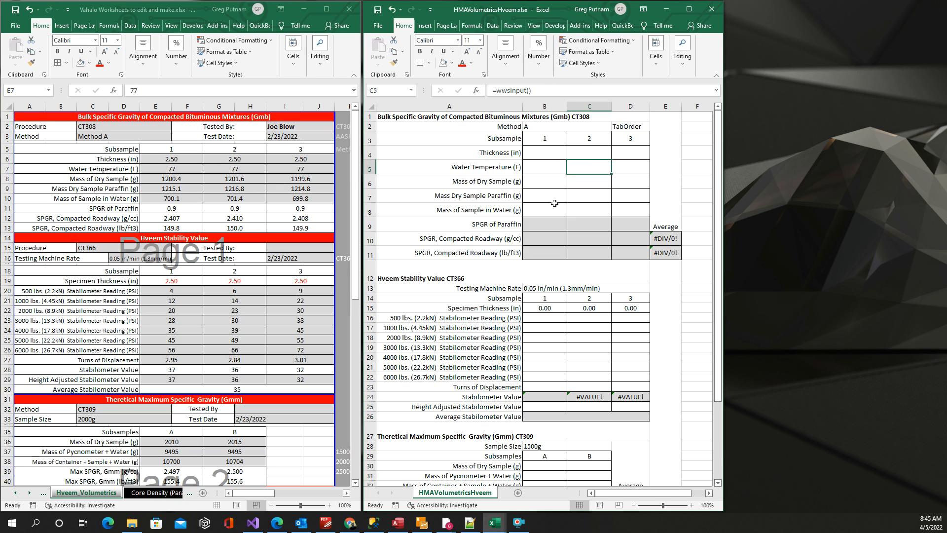
click(584, 208)
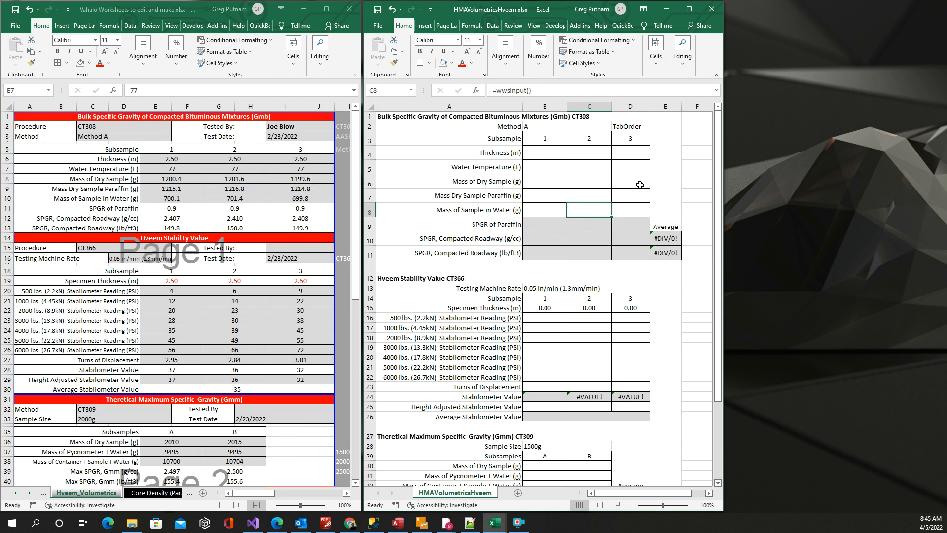
Step: Examine the contents of the TabOrder, Method, Testing Machine Rate, Sample Size and 3000 lbs. Stabilometer Reading cells in HMAVolumetricsHveem.xlsx
click(628, 127)
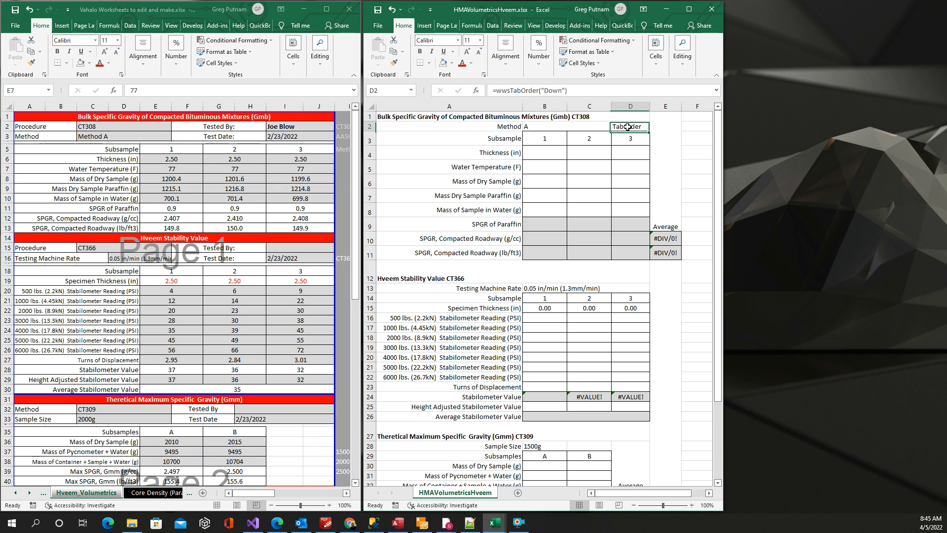
click(555, 128)
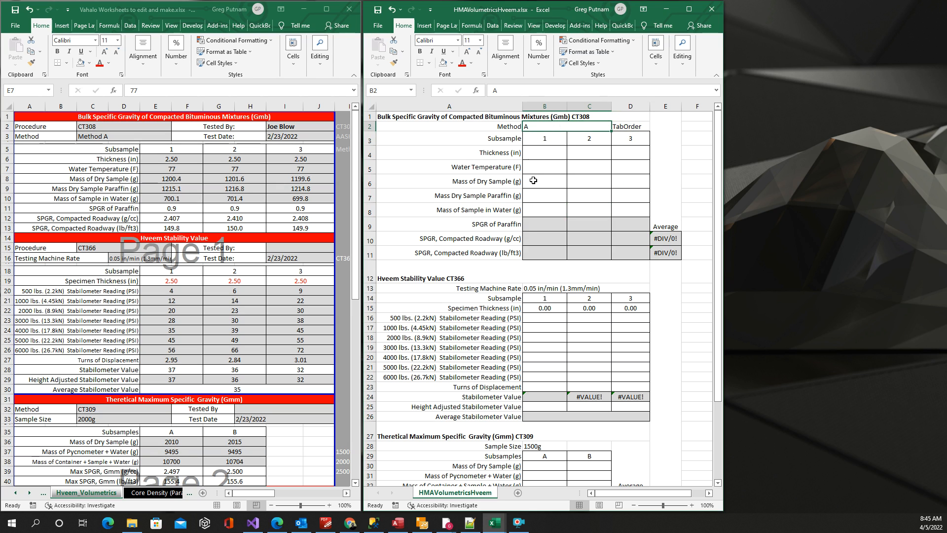
click(535, 289)
scroll(588, 271, down, 1)
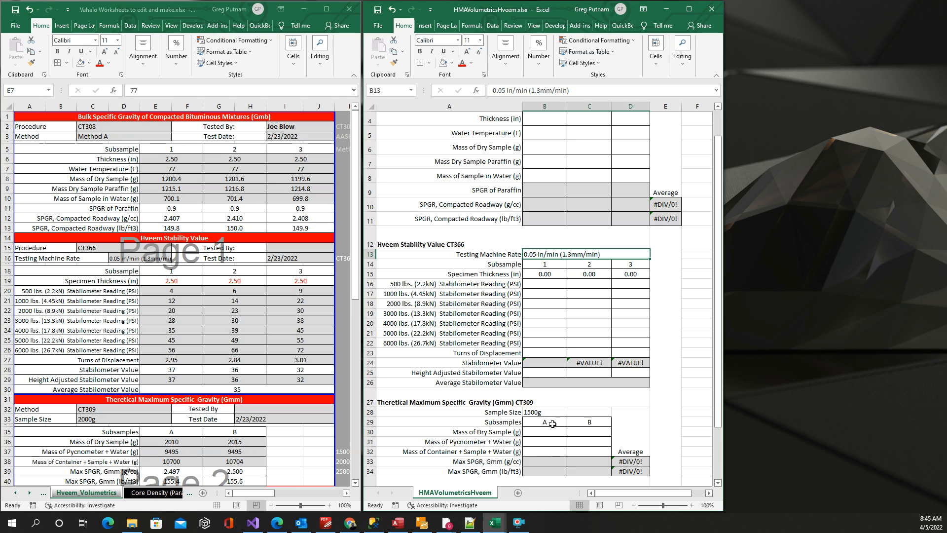
click(548, 413)
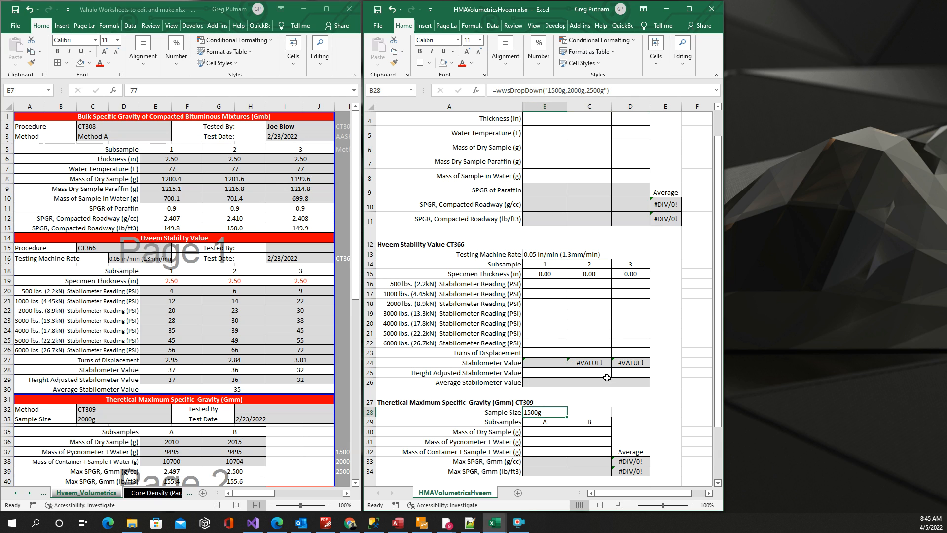
click(583, 314)
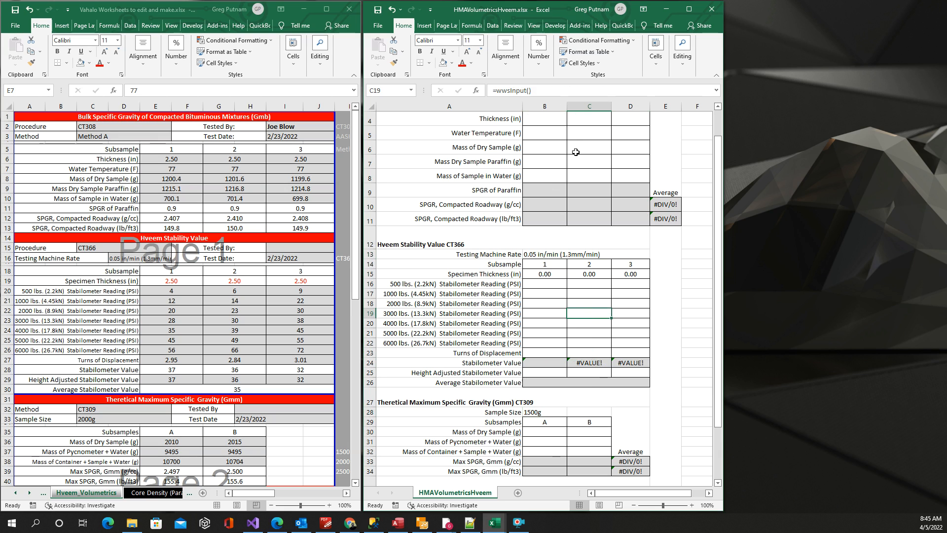
scroll(582, 177, up, 1)
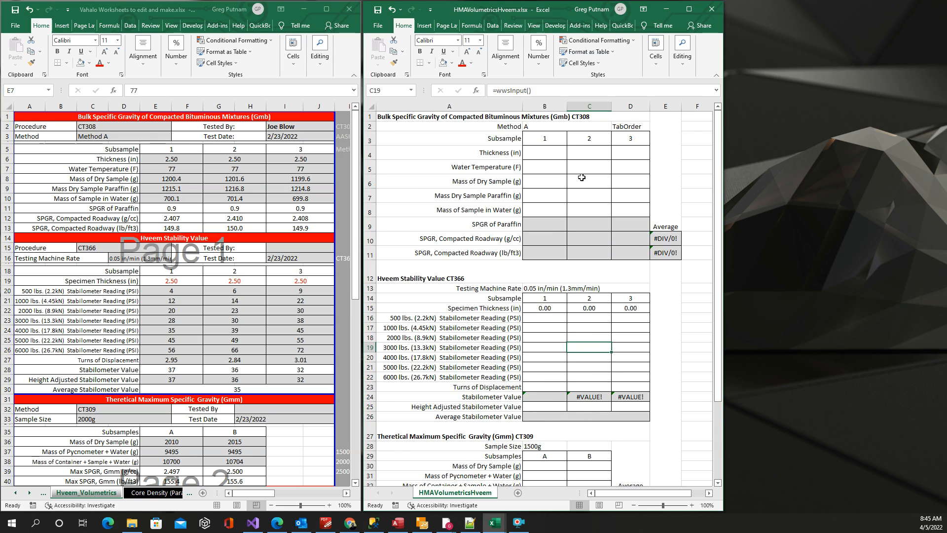
Step: Examine the SPGR of Paraffin, Compacted Roadway (g/cc) and Stabilometer Value formulas, comparing the roadway formula with the original workbook's
click(541, 225)
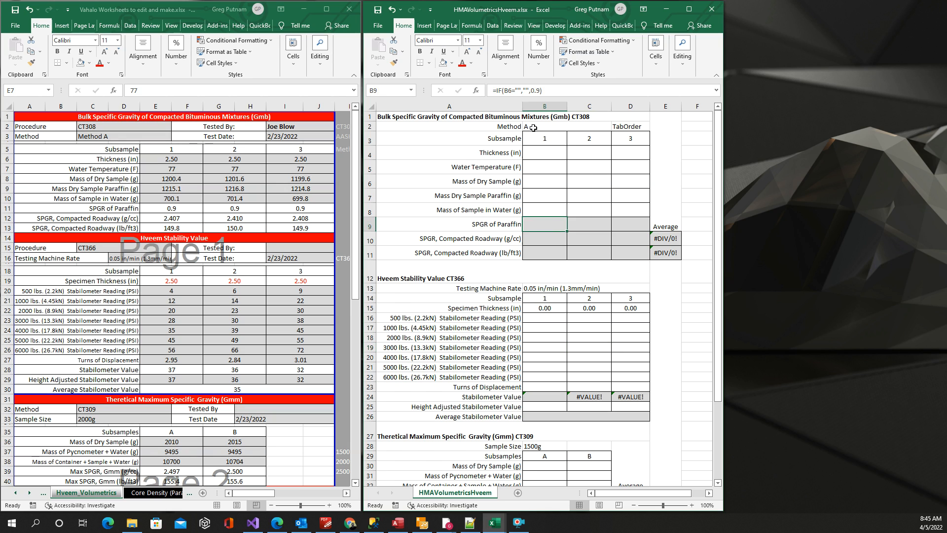
click(549, 241)
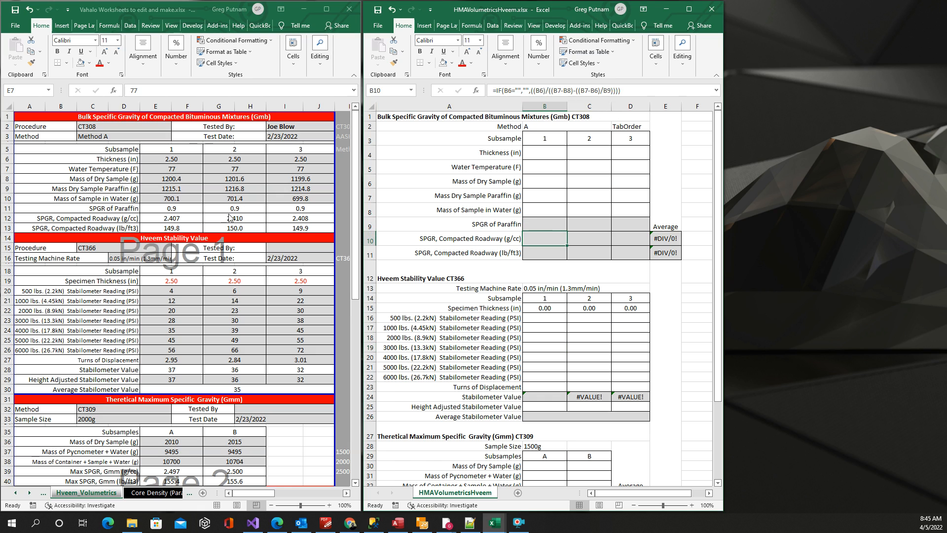
click(182, 217)
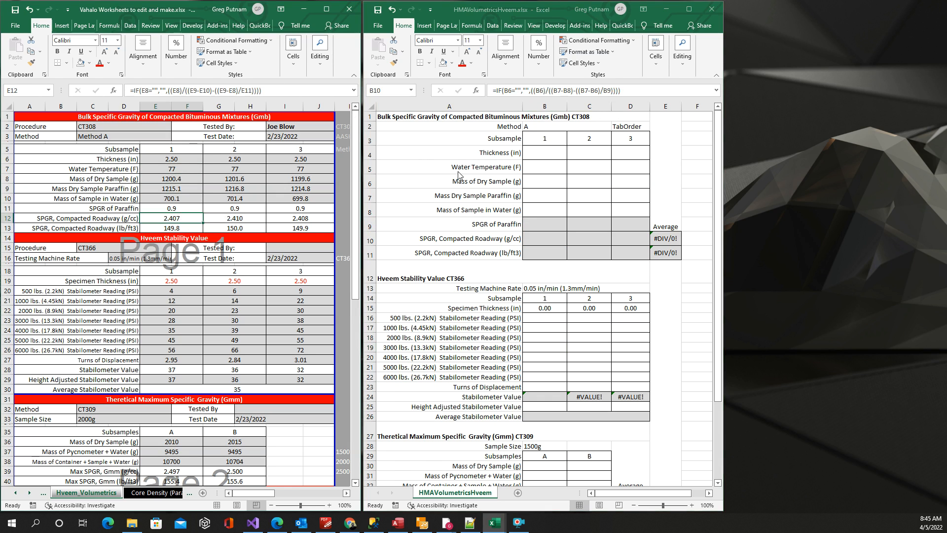
click(553, 240)
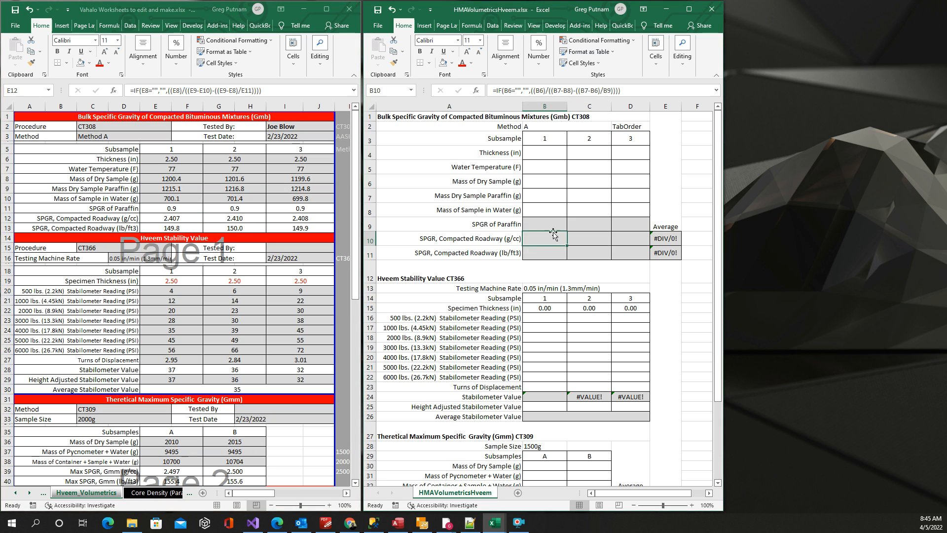
click(666, 242)
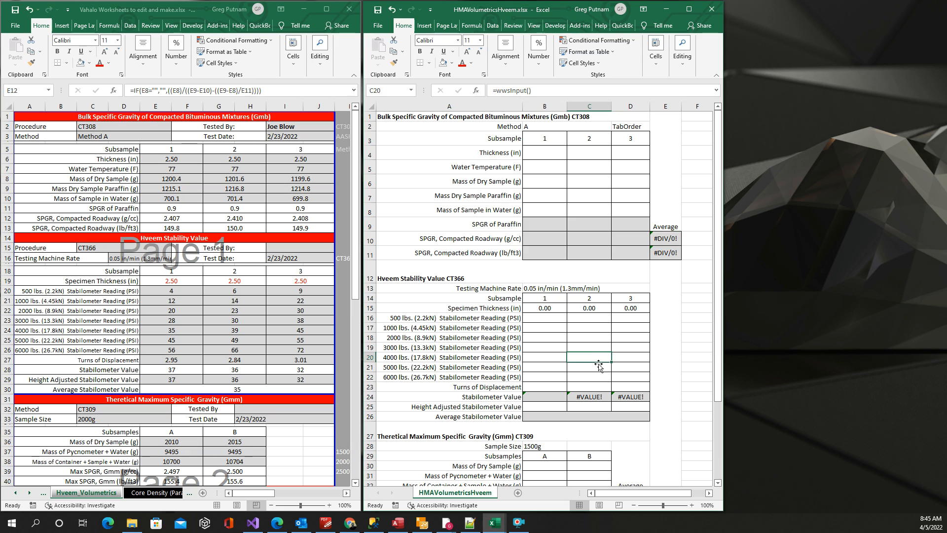
click(581, 396)
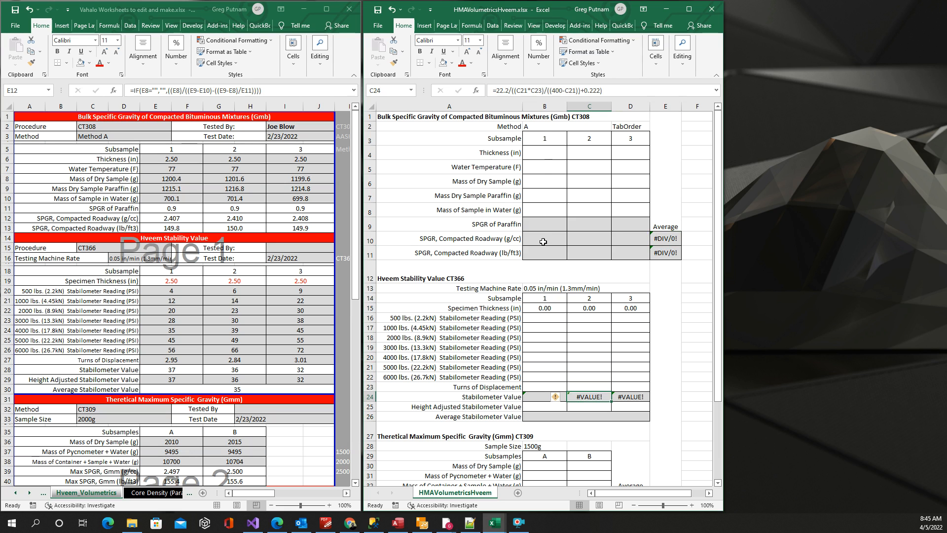
scroll(555, 334, down, 2)
scroll(555, 330, up, 2)
Step: Inspect the 1000 lbs. Stabilometer Reading input cell and display the WebWorksheet add-in commands for HMAVolumetricsHveem.xlsx
click(587, 346)
click(589, 328)
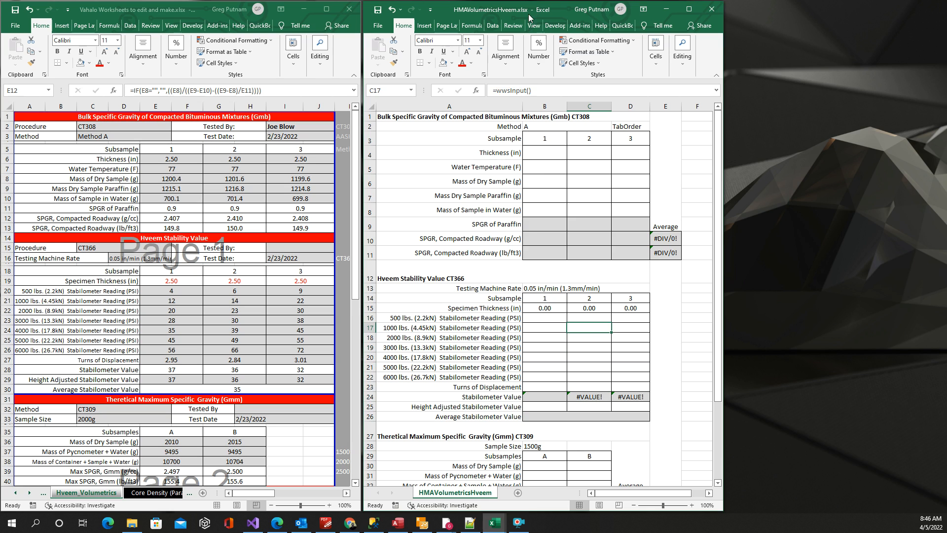
click(580, 25)
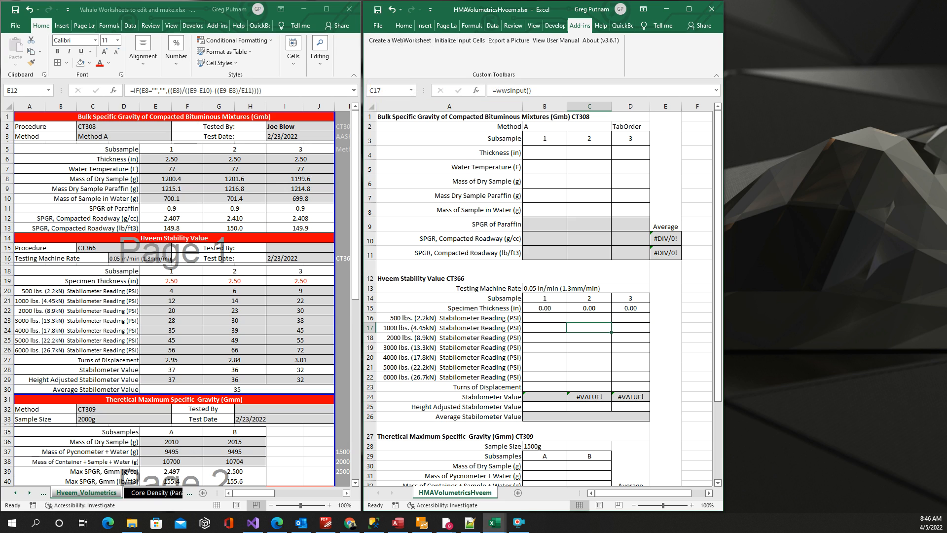
Step: Open HMAVolumetricsHveem.htm from its wws-forms folder in Notepad++ and read through the generated script, styles and table rows
drag(0, 39, 355, 7)
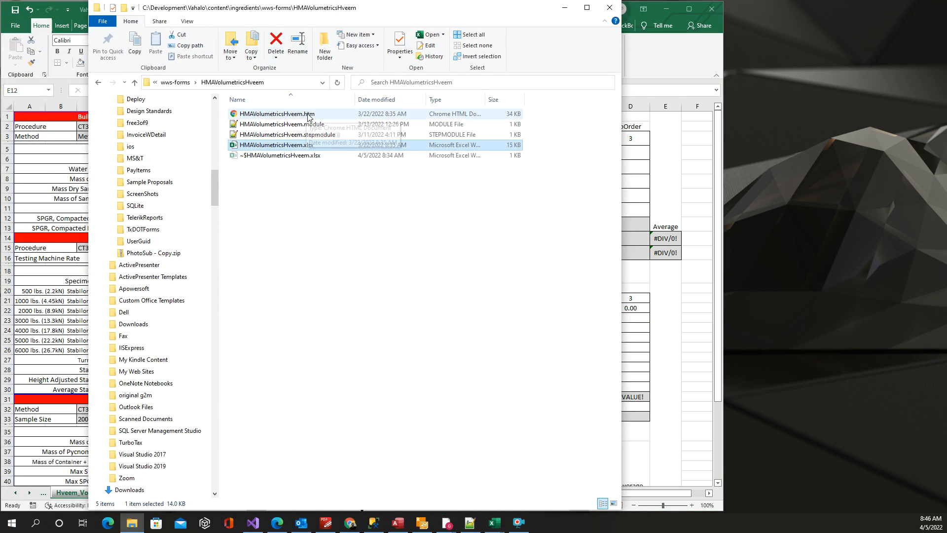
drag(435, 7, 612, 15)
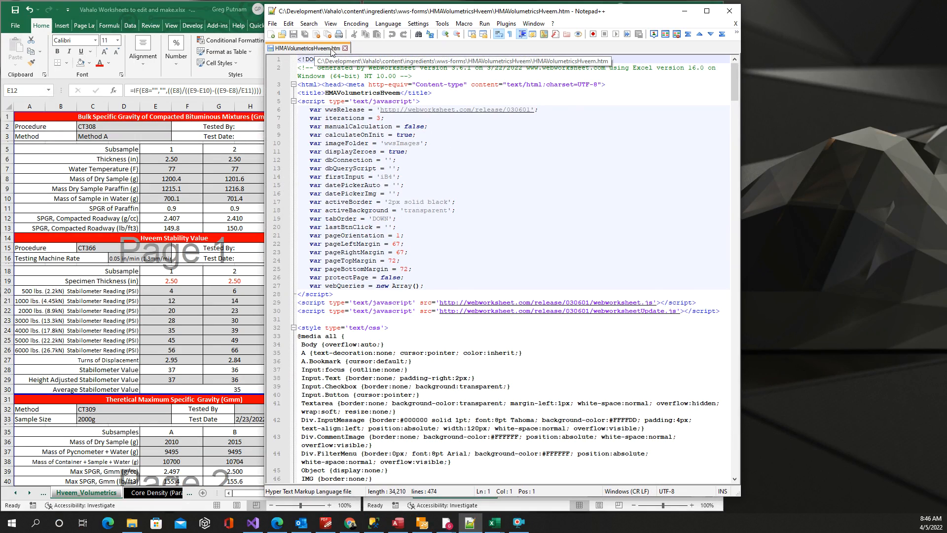
scroll(409, 117, down, 4)
scroll(410, 117, down, 20)
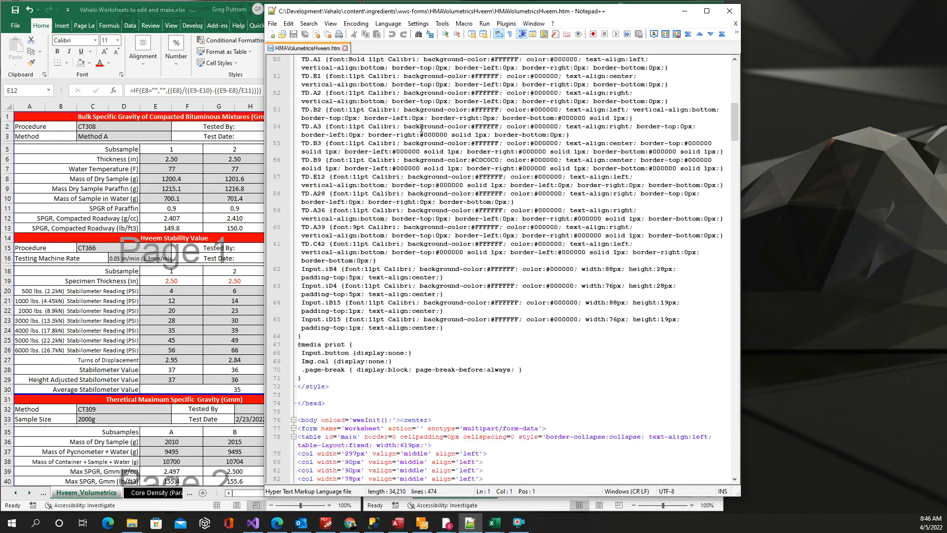
scroll(434, 139, down, 20)
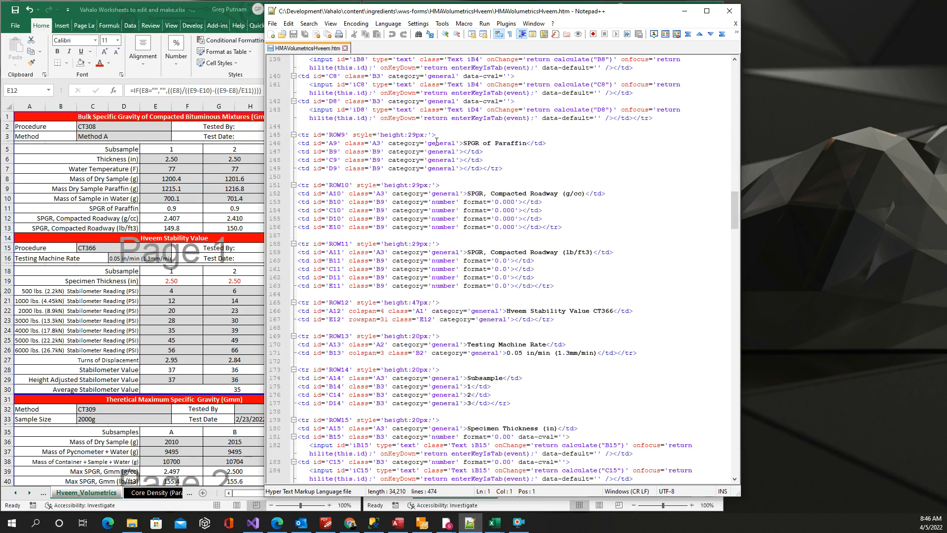
scroll(437, 142, down, 20)
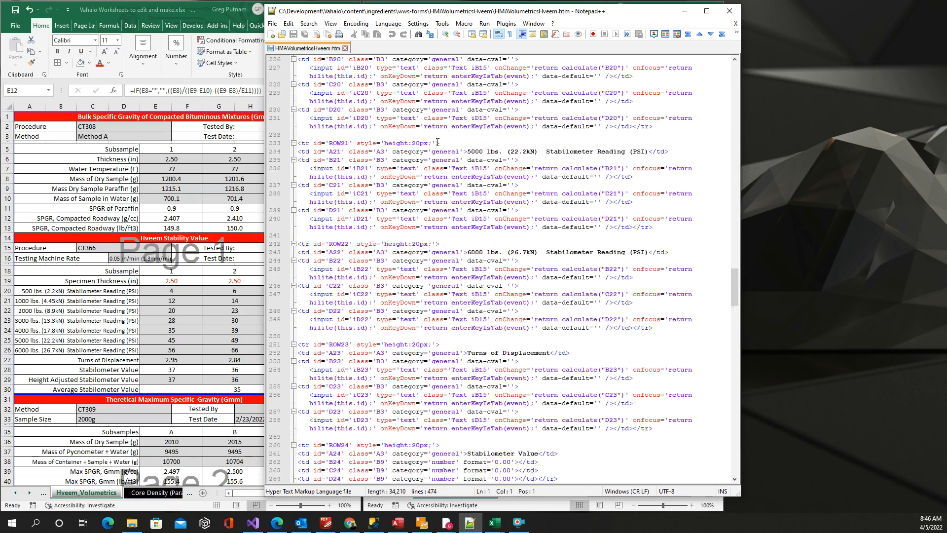
scroll(437, 143, down, 5)
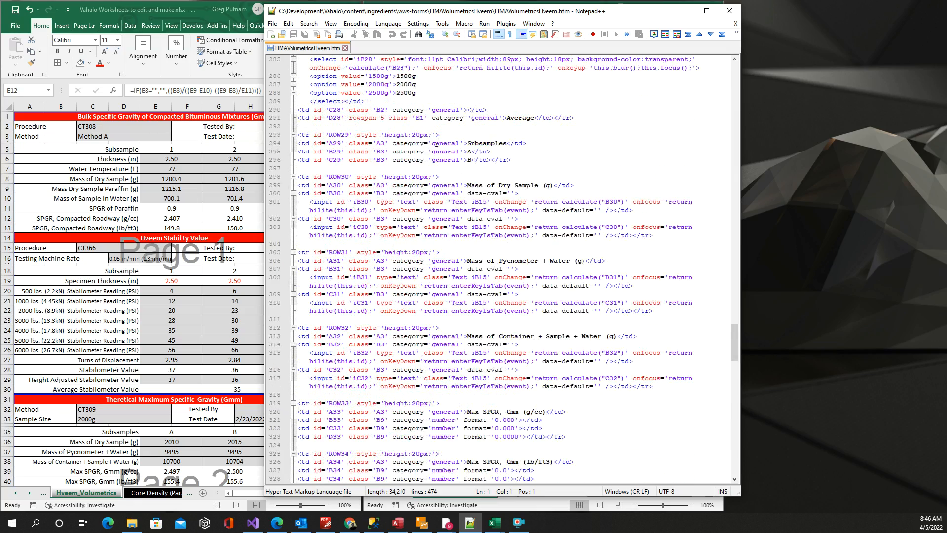
drag(625, 14, 946, 31)
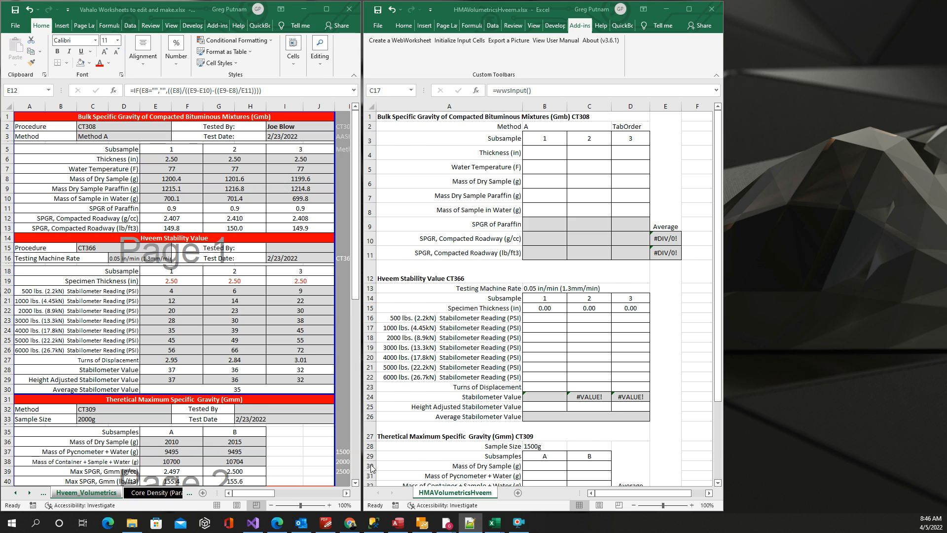
Step: Review the Gmm CT309 and VMA Calculation CT367 sections, and switch to the ACME project site in Chrome
scroll(503, 268, down, 2)
scroll(503, 268, down, 4)
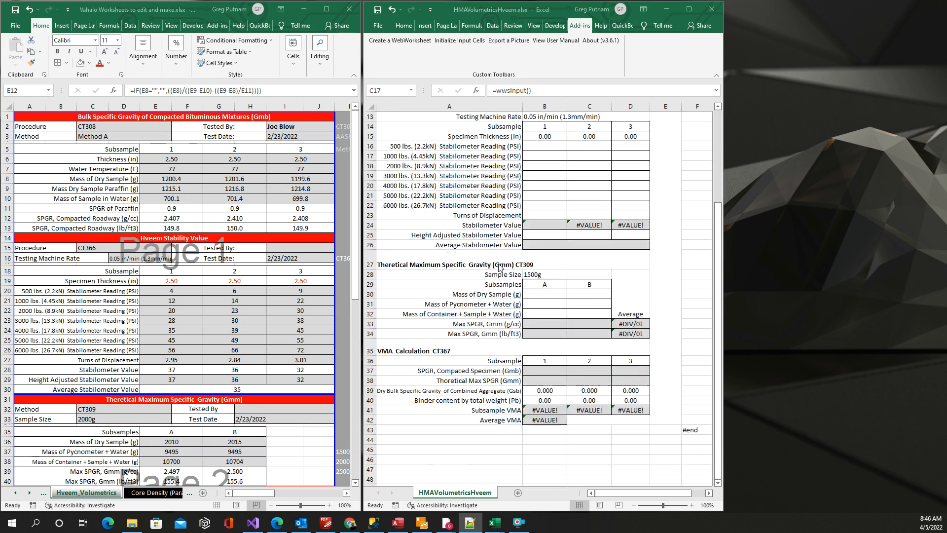
click(351, 523)
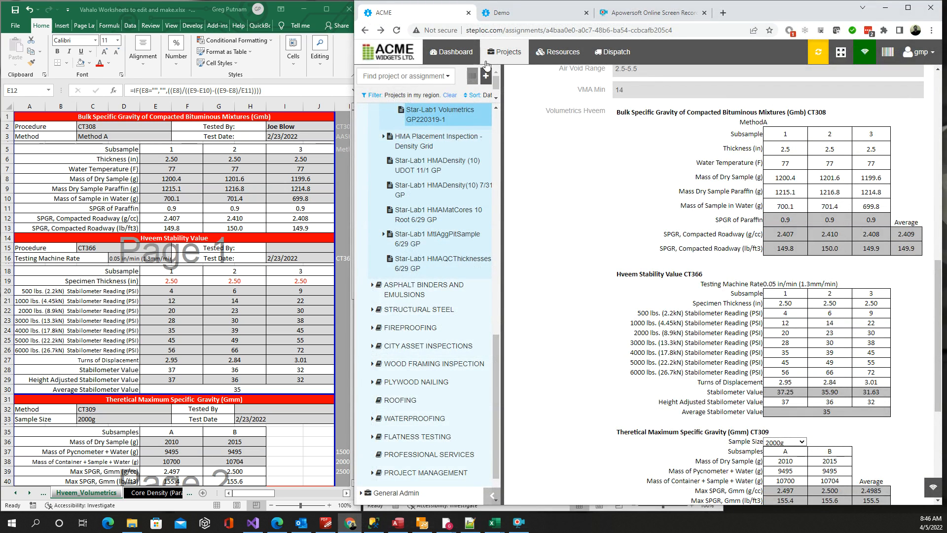
Step: Examine the Star-Lab1 Volumetrics assignment's progress, reports and custom inputs above the Volumetrics Hveem worksheet
scroll(442, 168, up, 6)
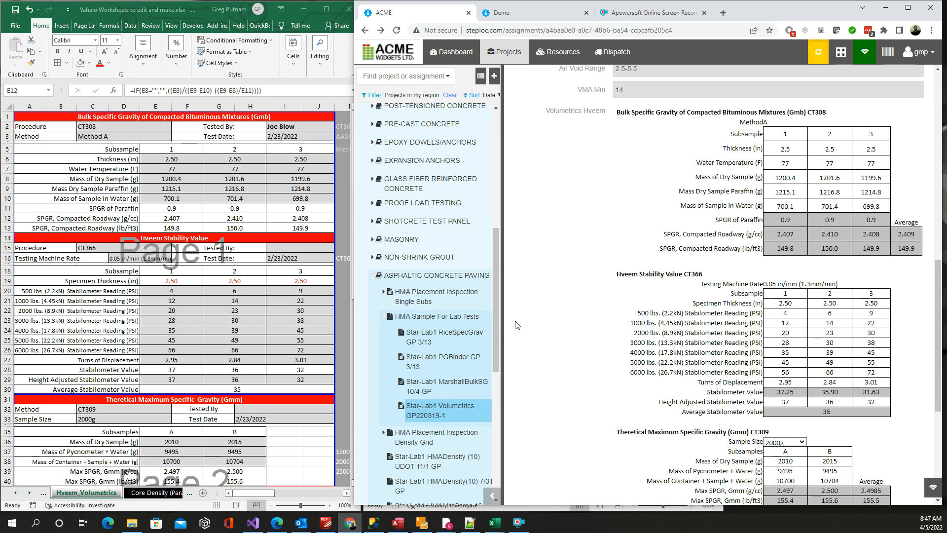
scroll(543, 279, up, 5)
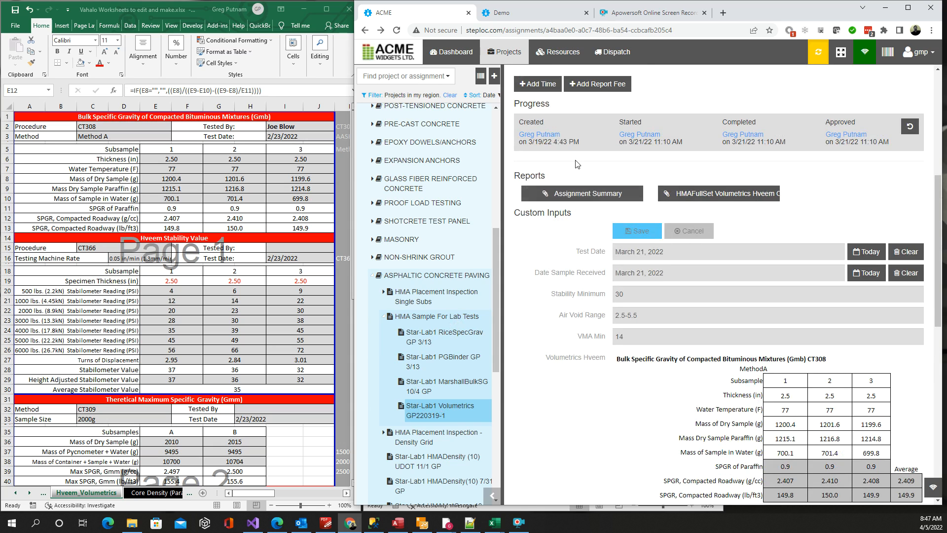
scroll(574, 156, up, 1)
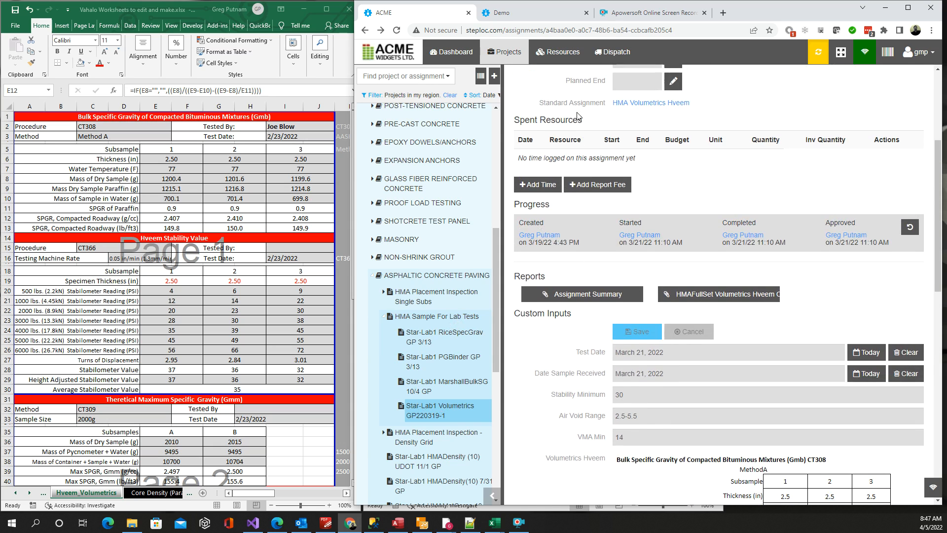
scroll(577, 123, up, 4)
scroll(570, 162, down, 4)
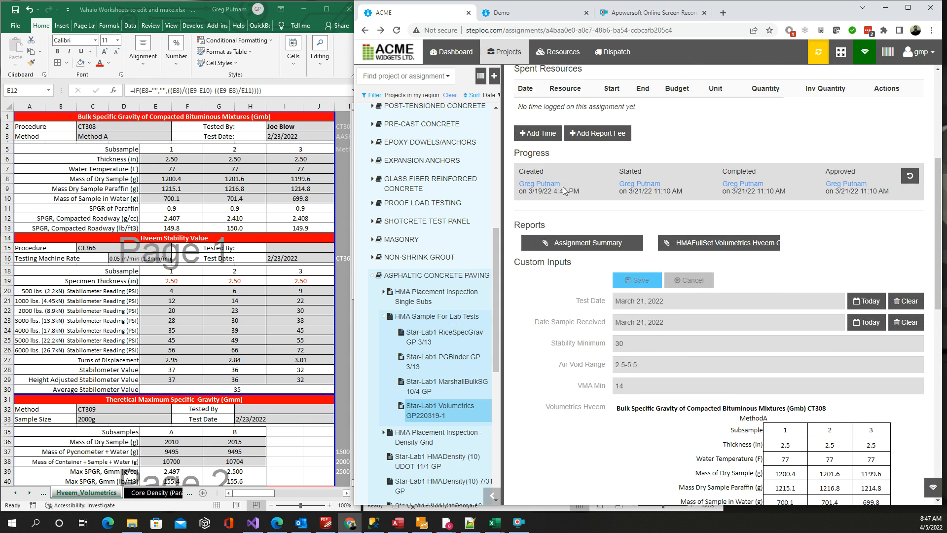
scroll(566, 192, down, 2)
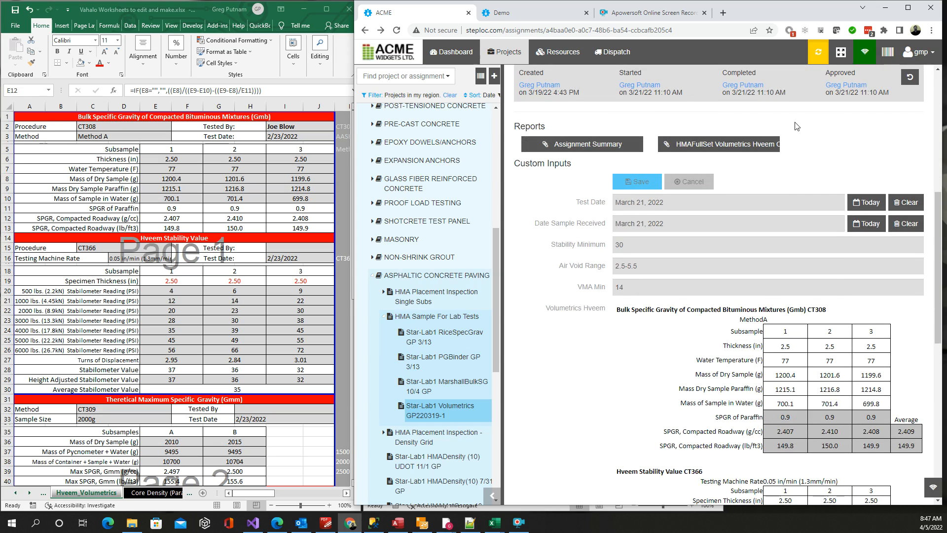
scroll(578, 222, down, 2)
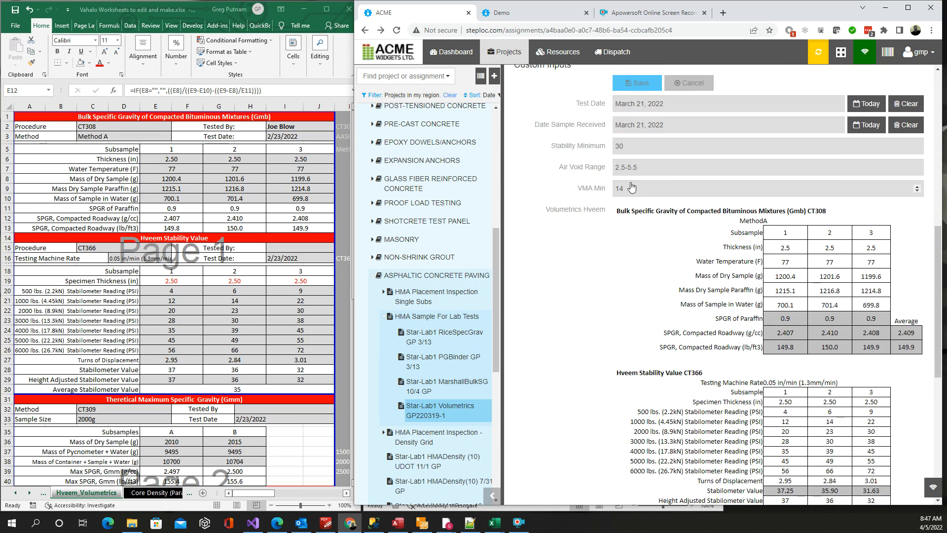
scroll(575, 191, down, 1)
scroll(575, 190, down, 1)
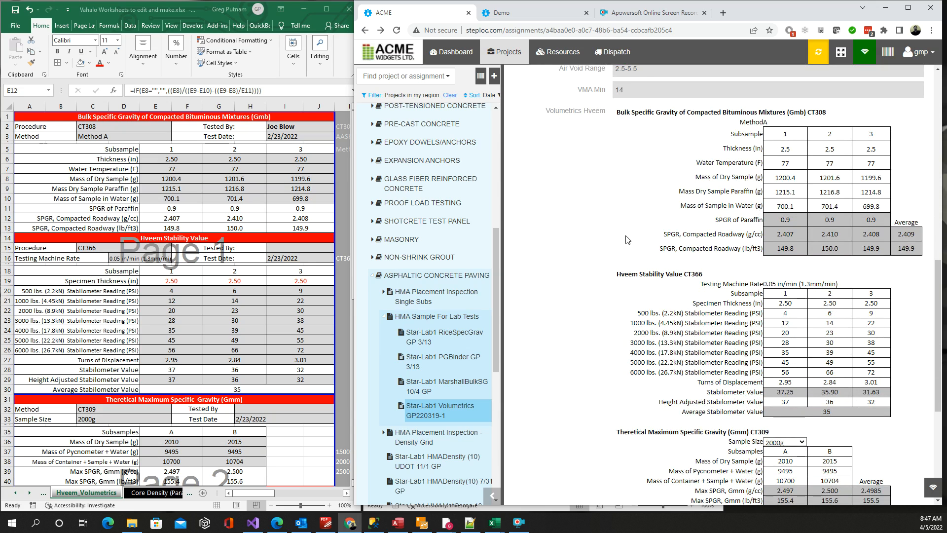
Step: Inspect subsample 2's 2000 lbs. and 5000 lbs. Stabilometer Reading input cells and review the worksheet through its VMA Calculation CT367 section
scroll(626, 239, down, 2)
double_click(828, 235)
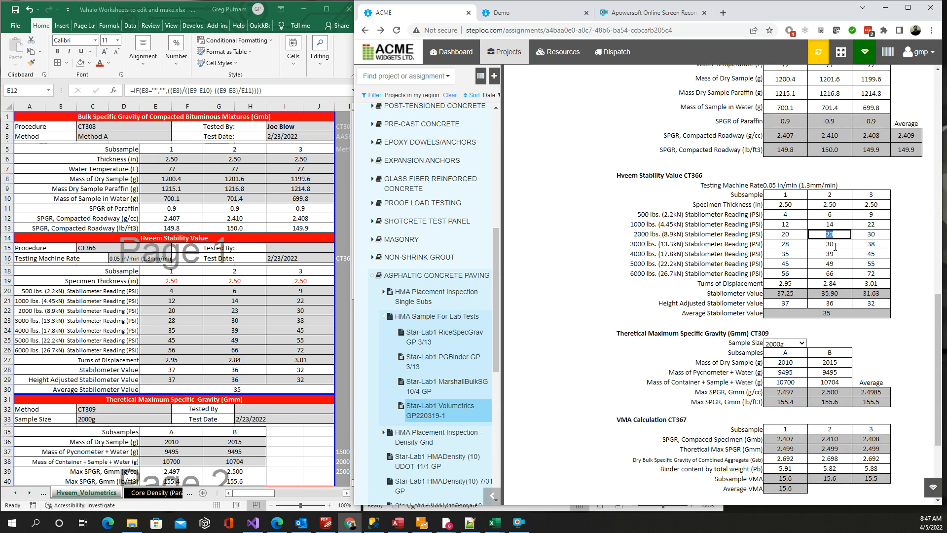
double_click(819, 265)
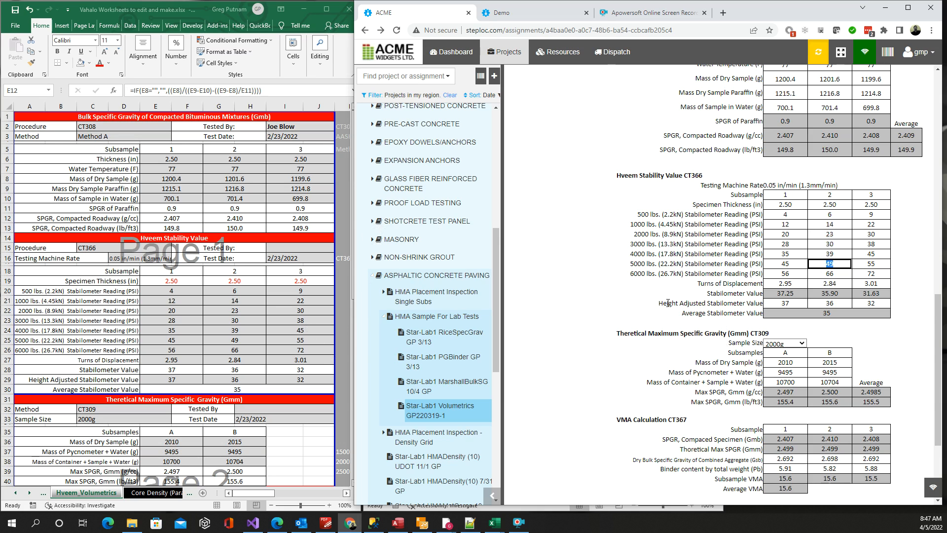
scroll(668, 303, down, 3)
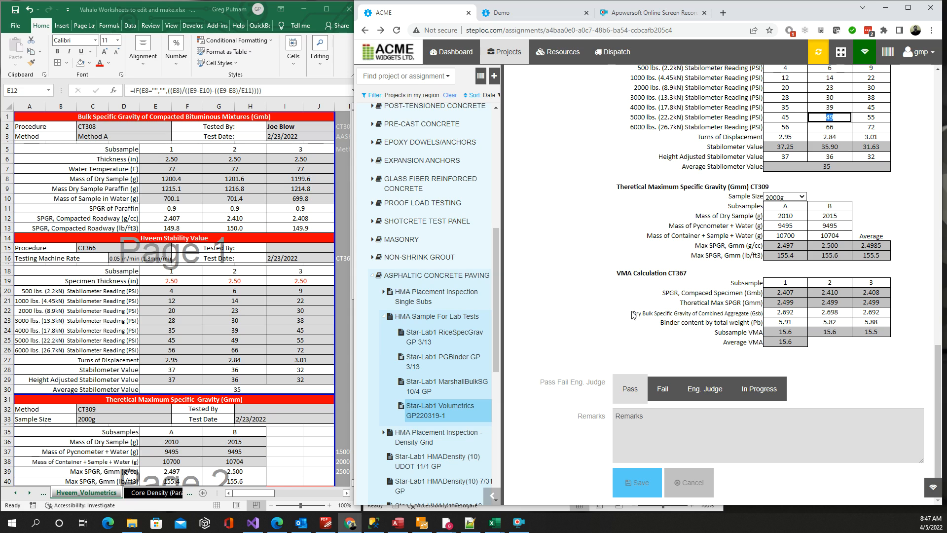
Step: View the HMAFullSet Volumetrics Hveem report and return to the assignment's reports and custom inputs
scroll(625, 308, up, 10)
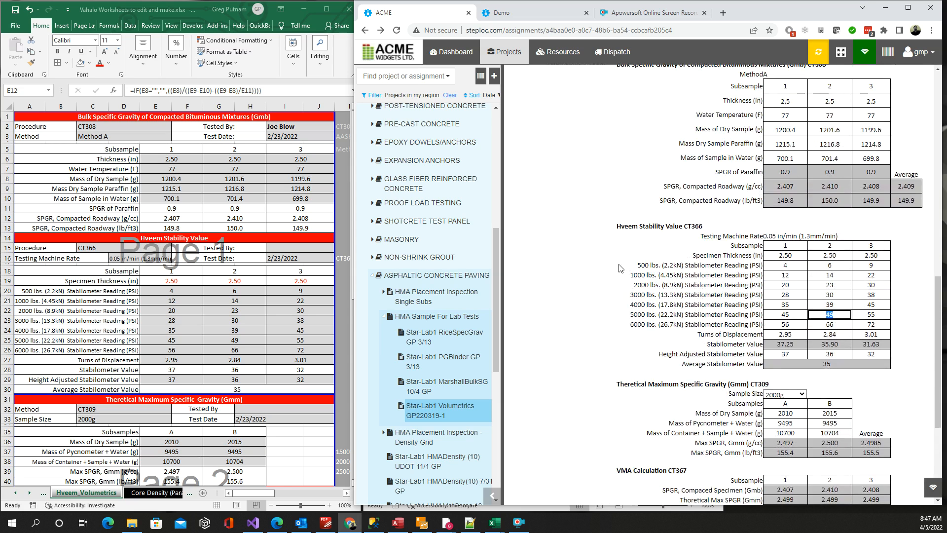
scroll(617, 259, up, 2)
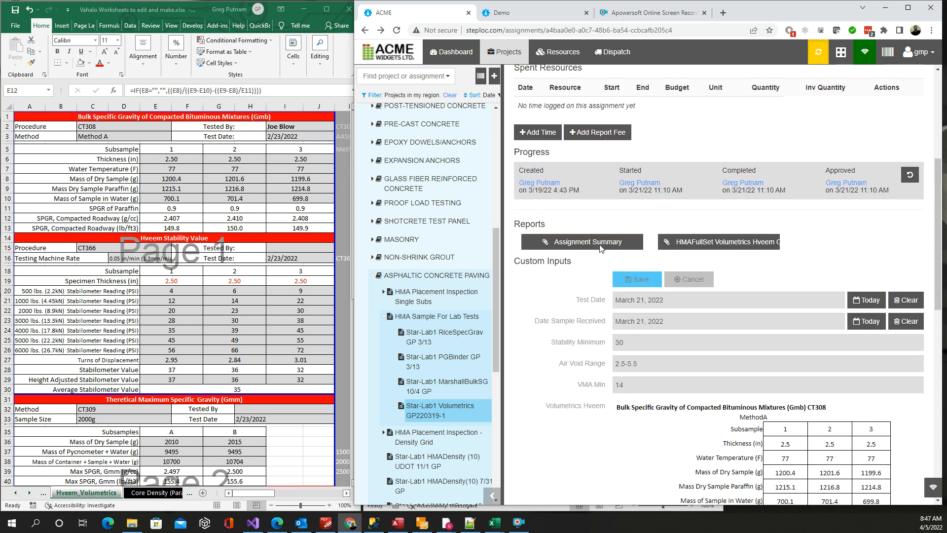
click(727, 245)
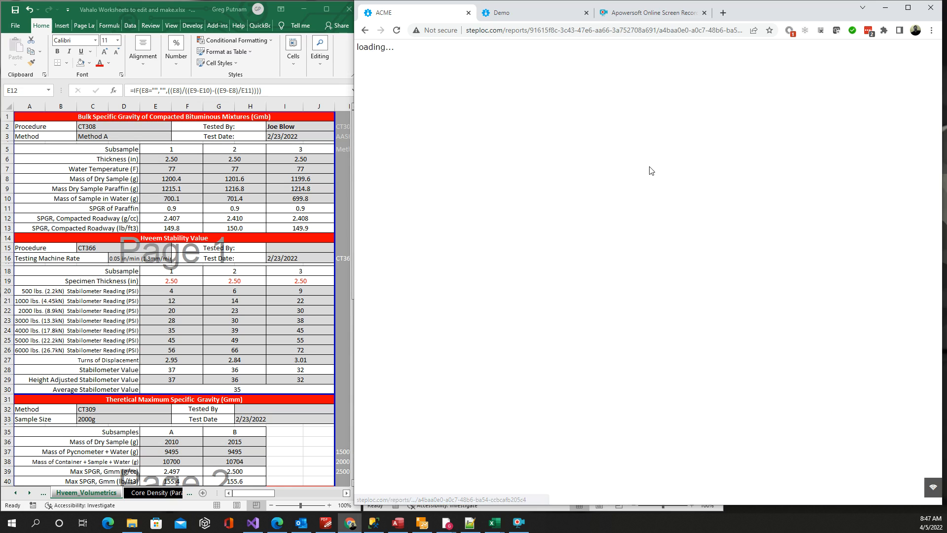
click(365, 31)
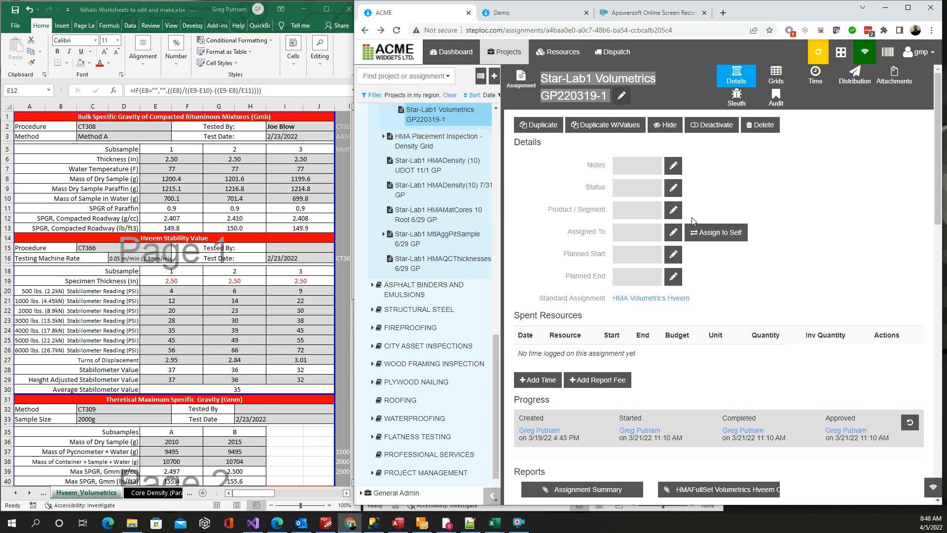
scroll(576, 216, down, 3)
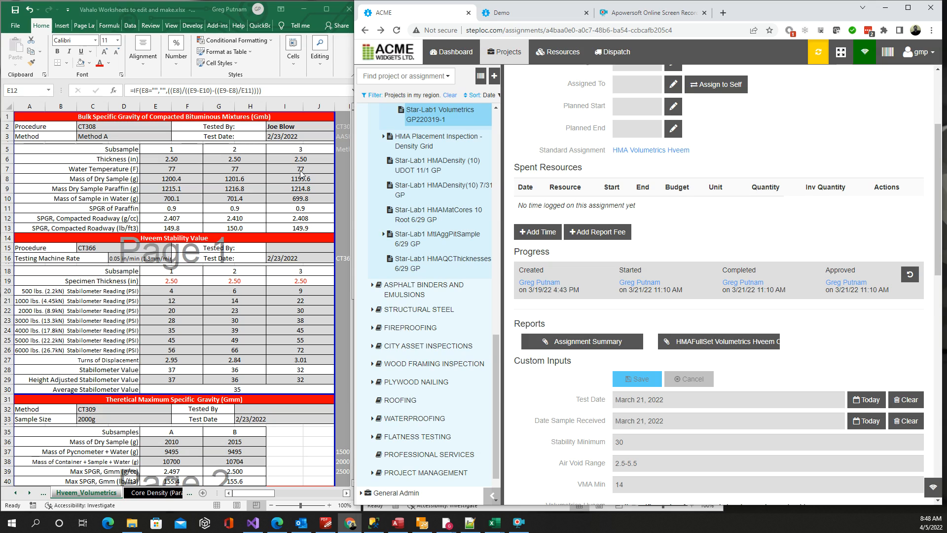